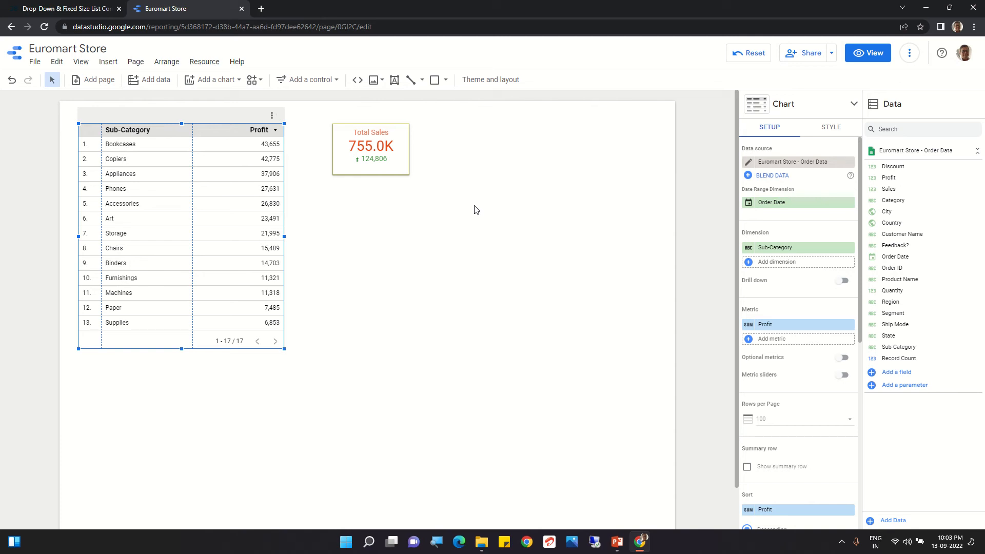
Add a drop-down list control beside the Total Sales scorecard, about as wide as the blank area allows.
left_click(312, 82)
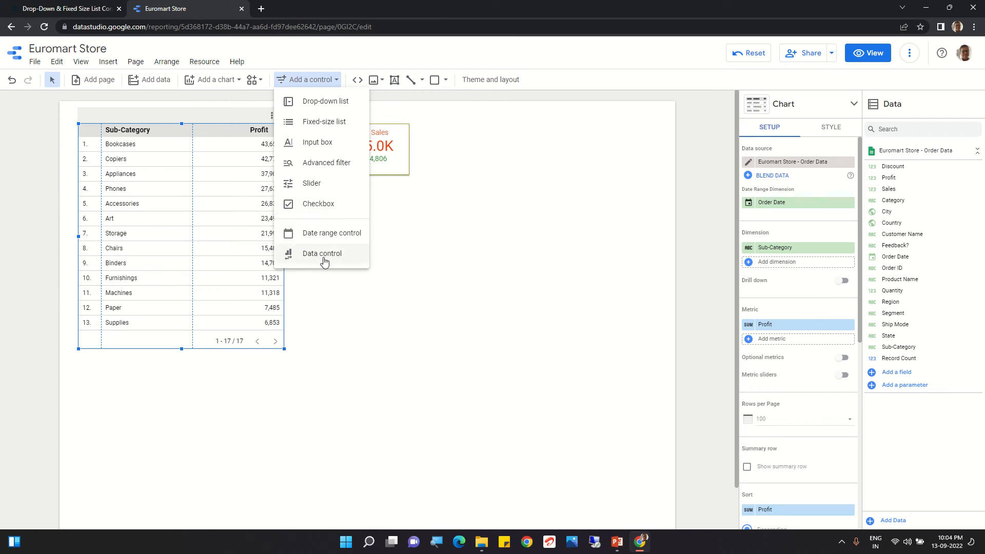
left_click(334, 105)
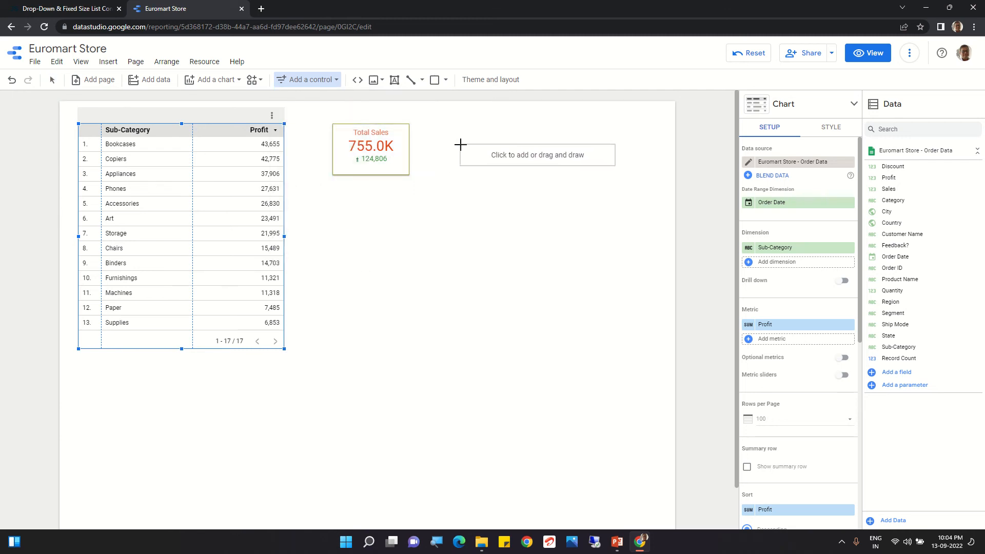
left_click_drag(461, 144, 615, 171)
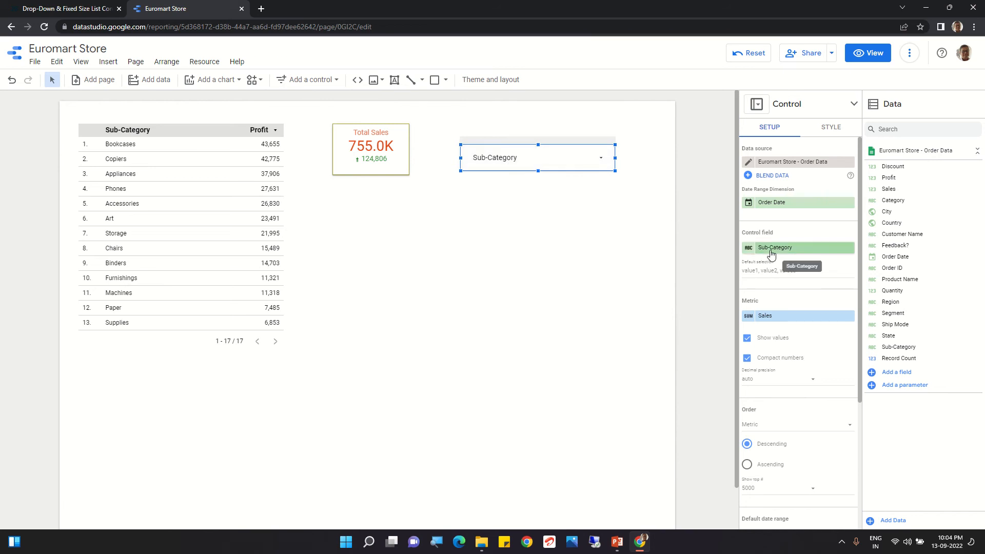
Set the drop-down's control field to Region and check the values it lists.
left_click(772, 251)
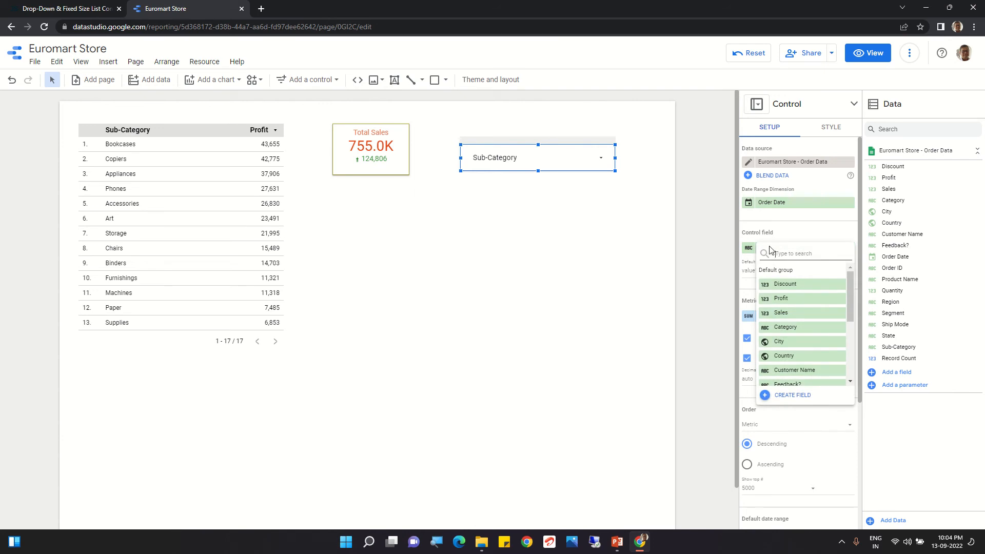
type("reg")
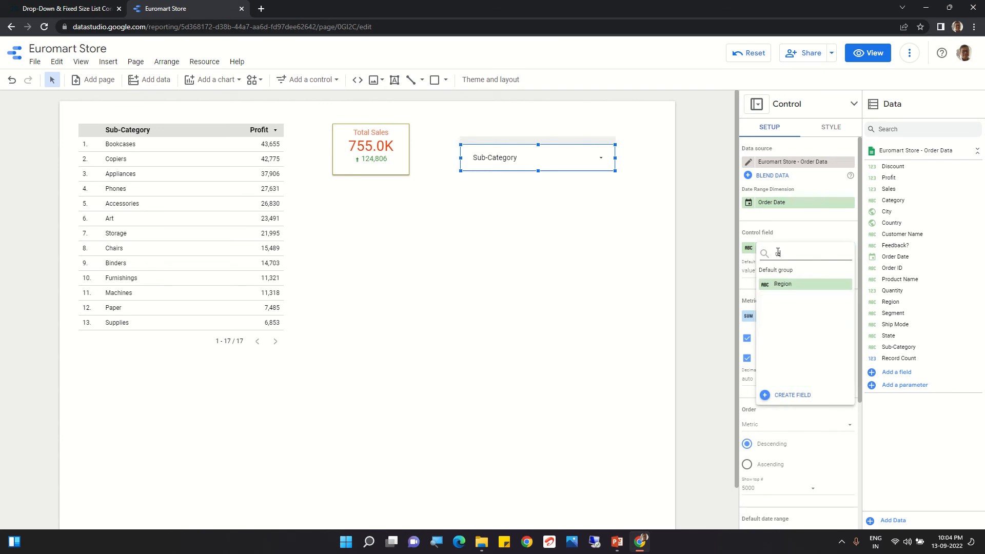
left_click(775, 283)
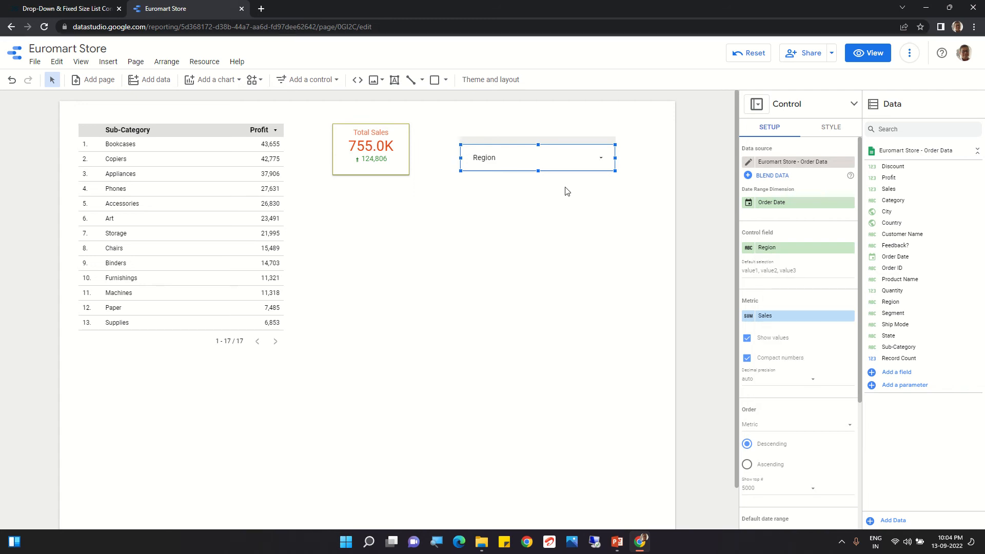
left_click(601, 162)
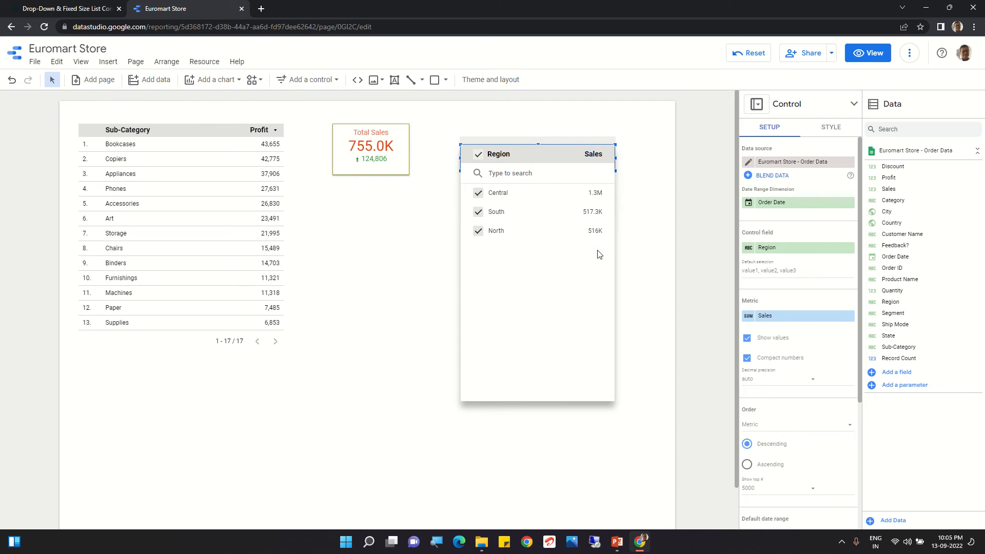
left_click(634, 247)
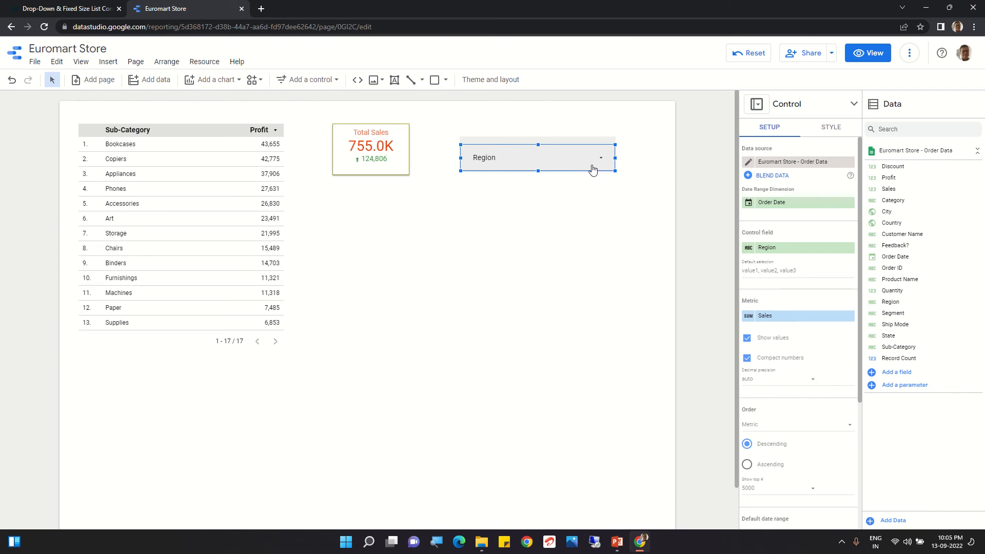
Test the Region filter in view mode with Central alone and with South added, restoring all regions before returning to edit mode.
left_click(874, 54)
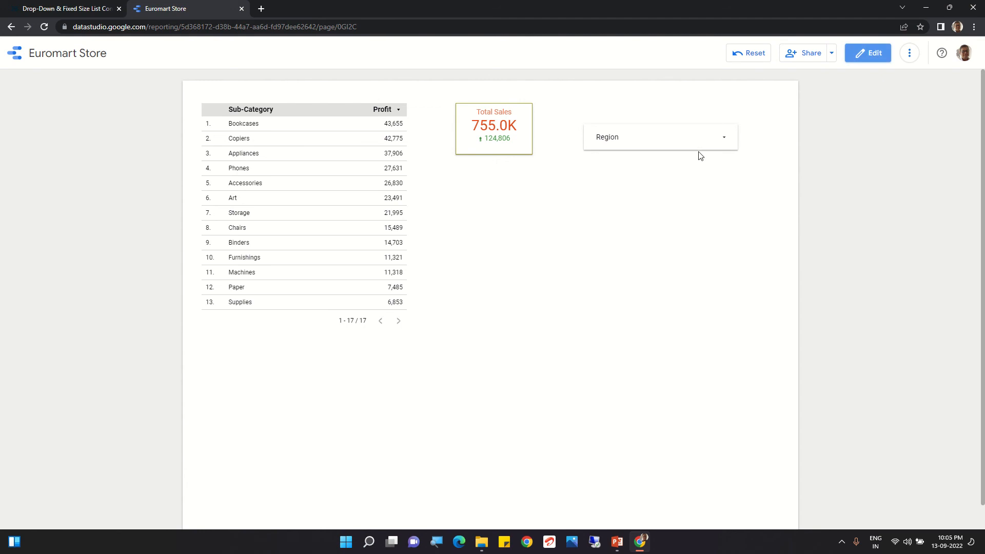
left_click(725, 137)
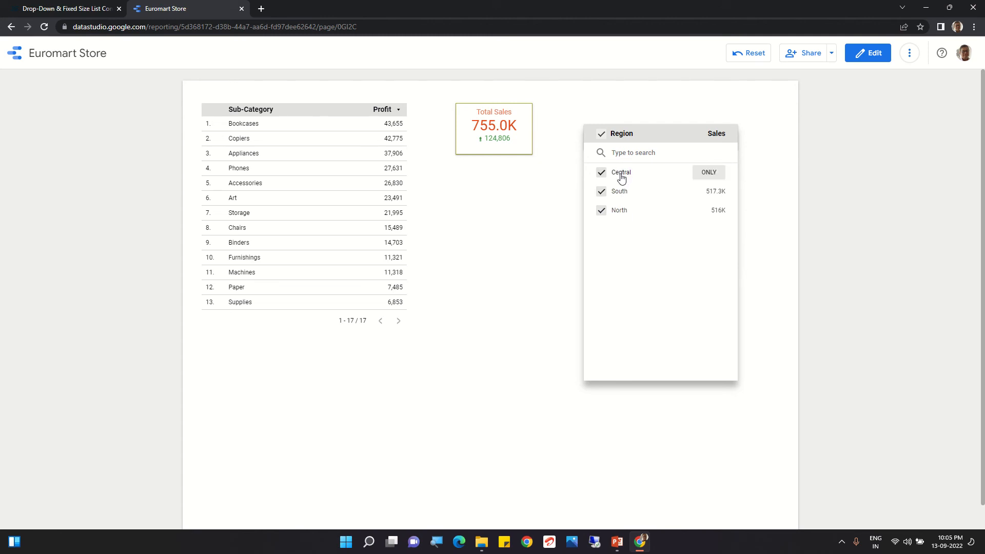
left_click(707, 173)
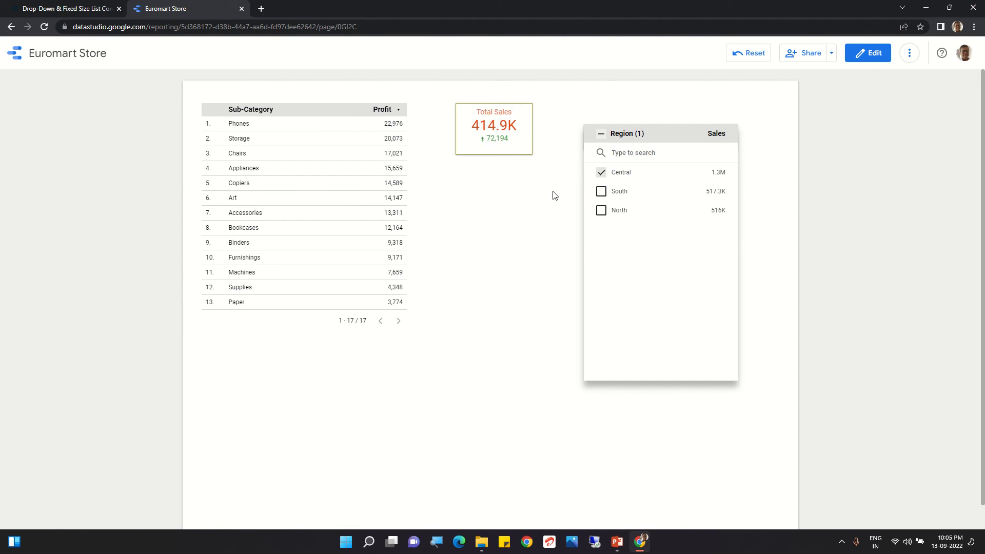
left_click(600, 193)
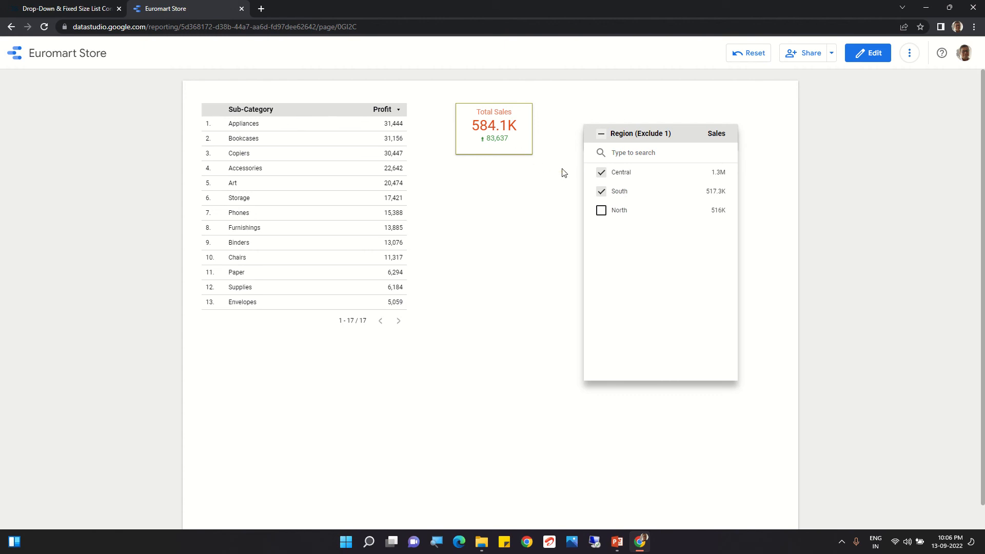
left_click(602, 136)
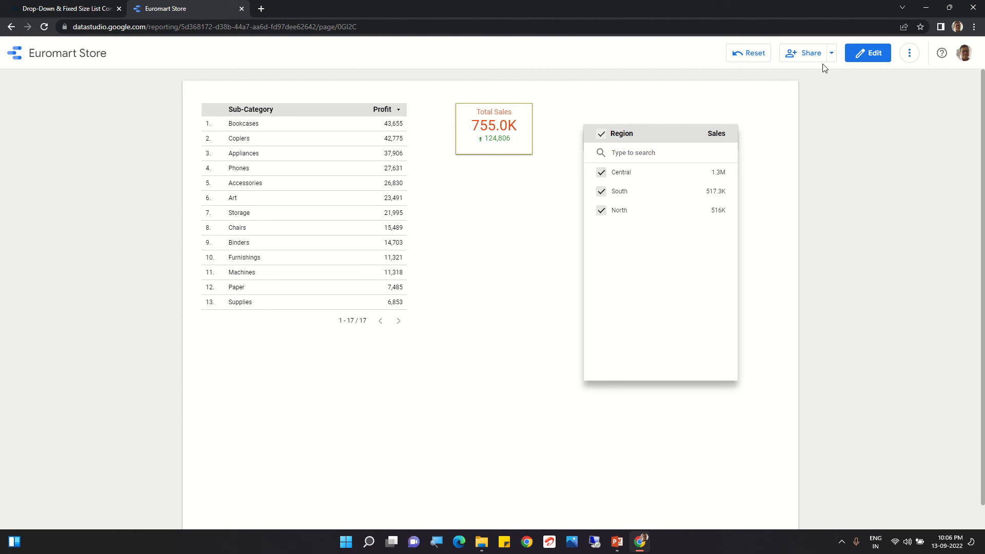
left_click(872, 57)
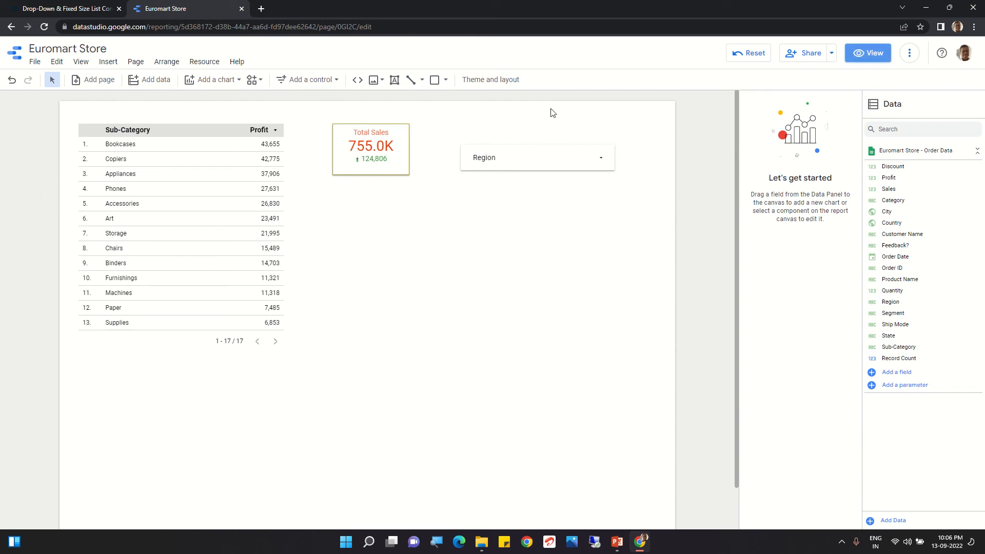
Select the Region drop-down control and examine the order of its listed values.
left_click(501, 164)
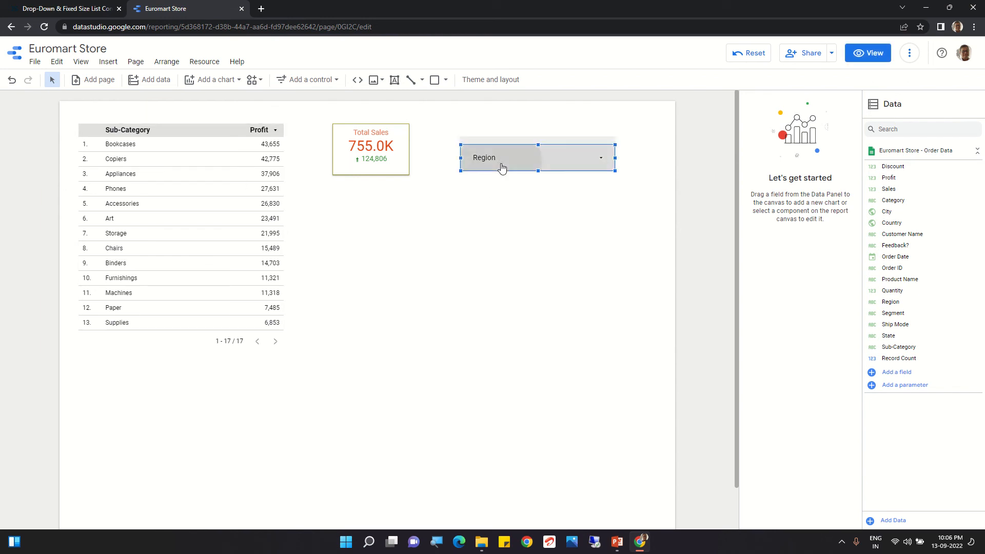
left_click(502, 164)
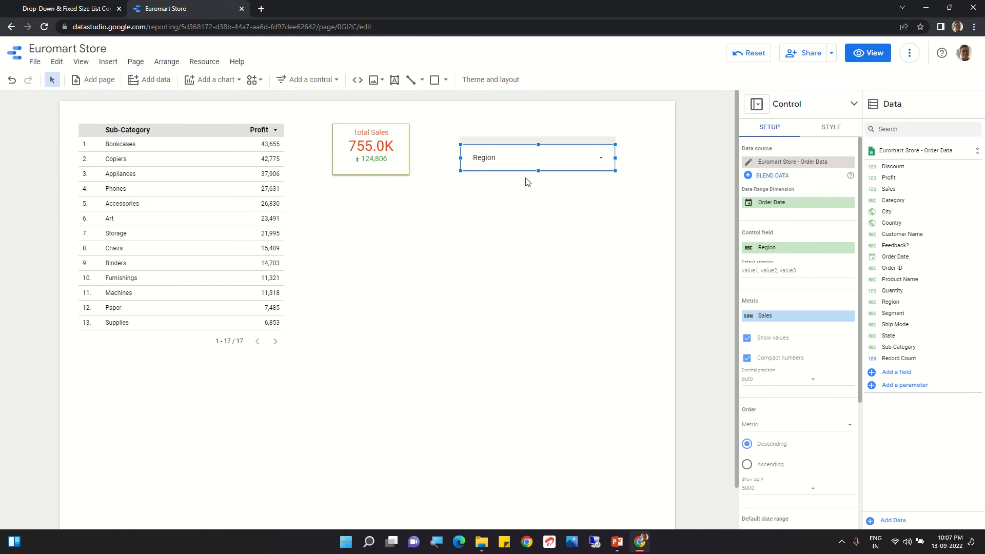
left_click(522, 159)
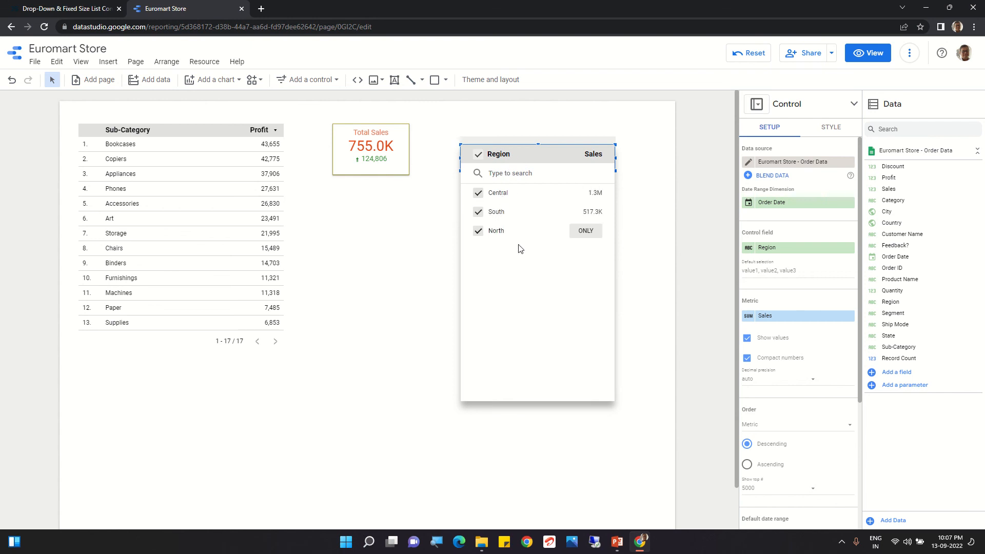
Try ascending order for the Region control's values, check the list, and restore descending order.
left_click(751, 467)
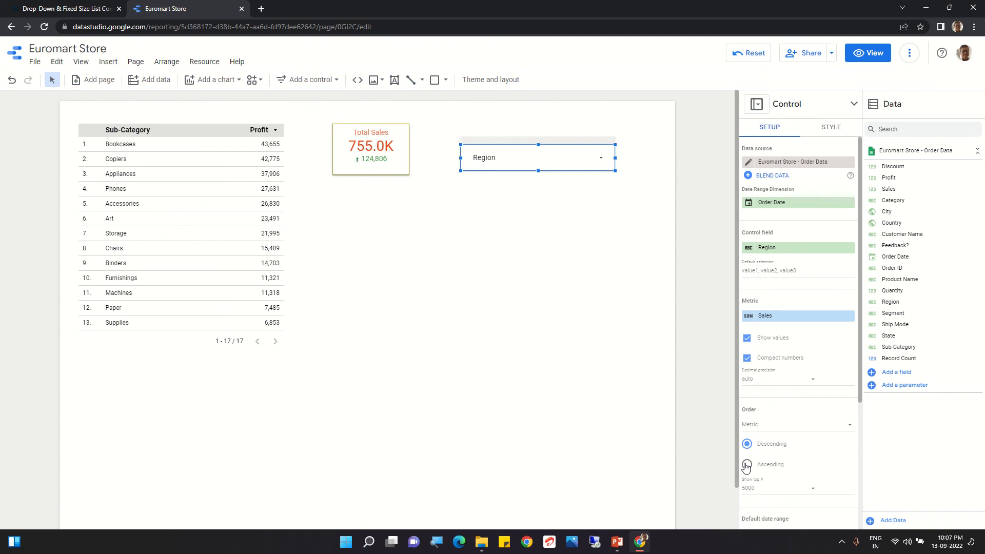
left_click(747, 465)
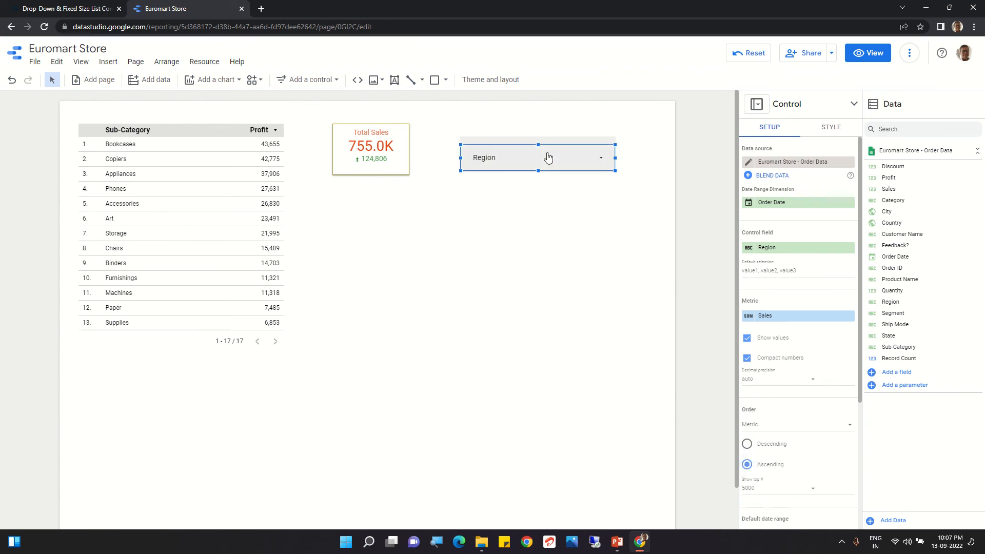
left_click(547, 154)
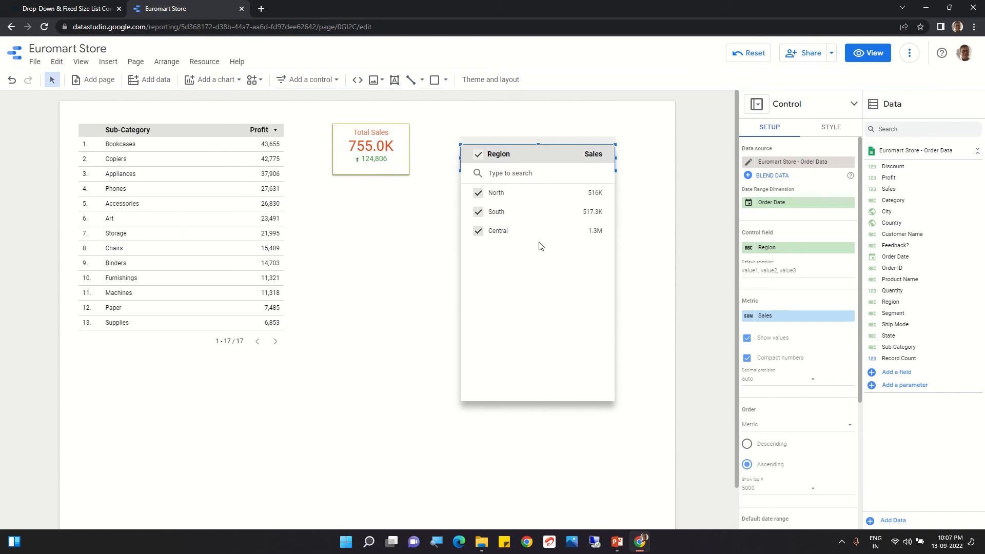
left_click(748, 450)
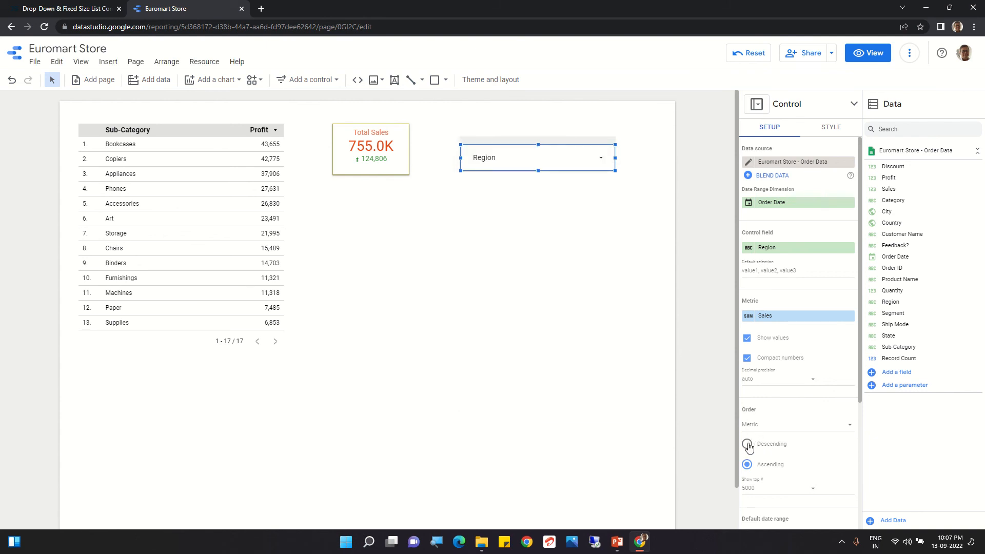
left_click(748, 445)
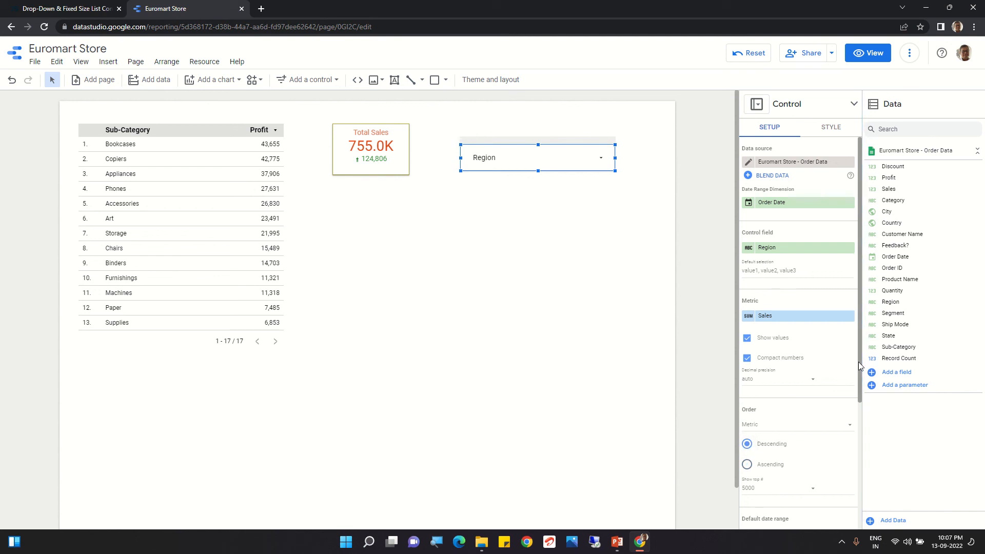
Review the Region control's remaining setup and style options and change it from drop-down to a fixed-size list.
left_click_drag(859, 362, 906, 501)
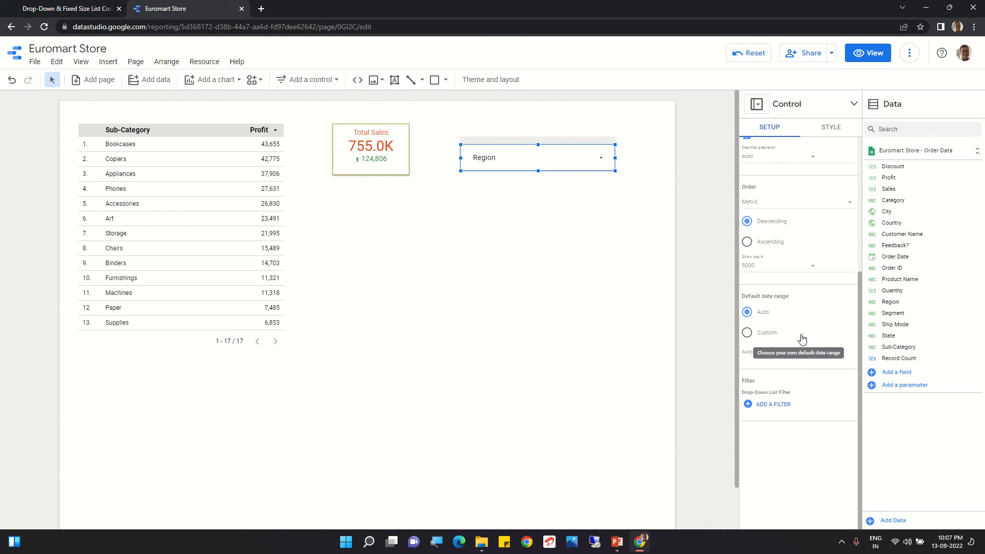
left_click(827, 133)
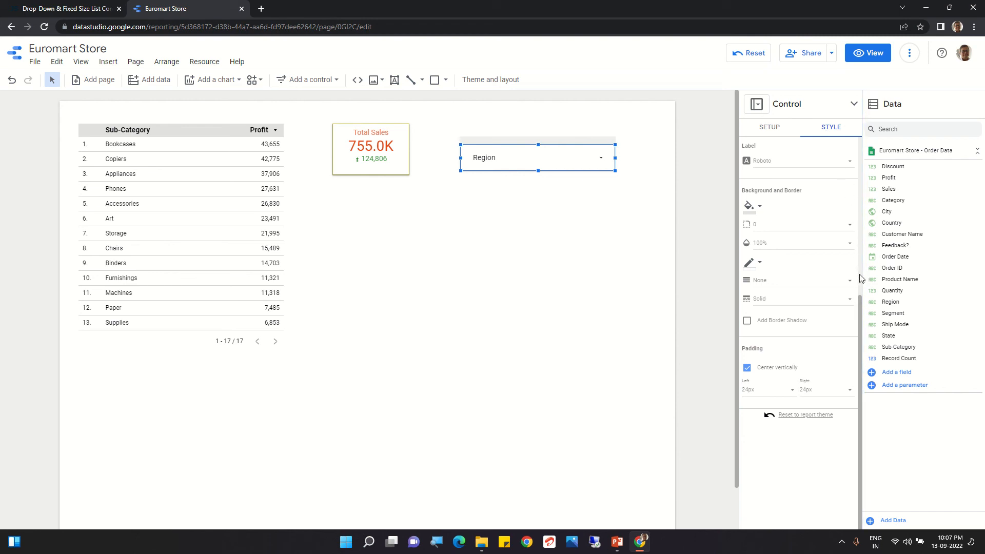
left_click_drag(859, 303, 837, 137)
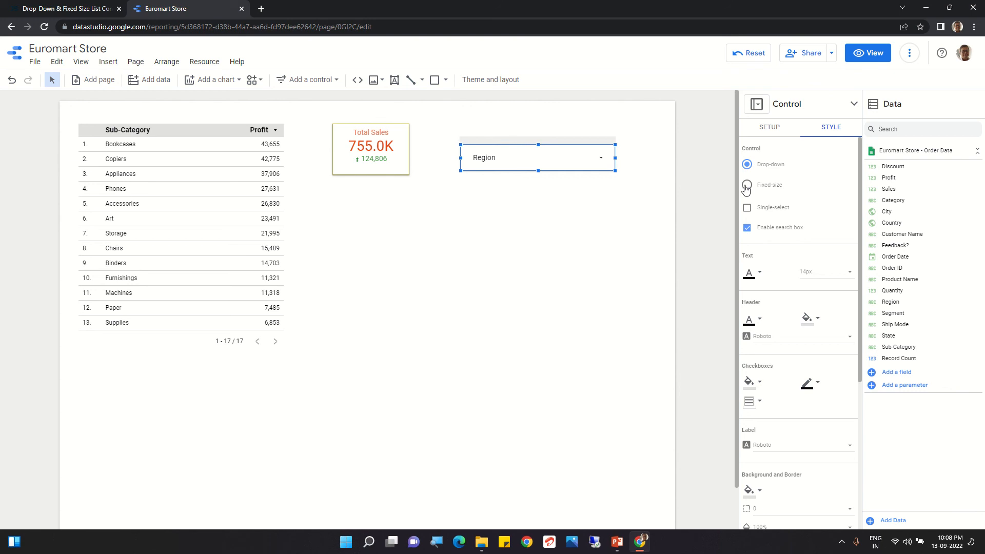
left_click(747, 185)
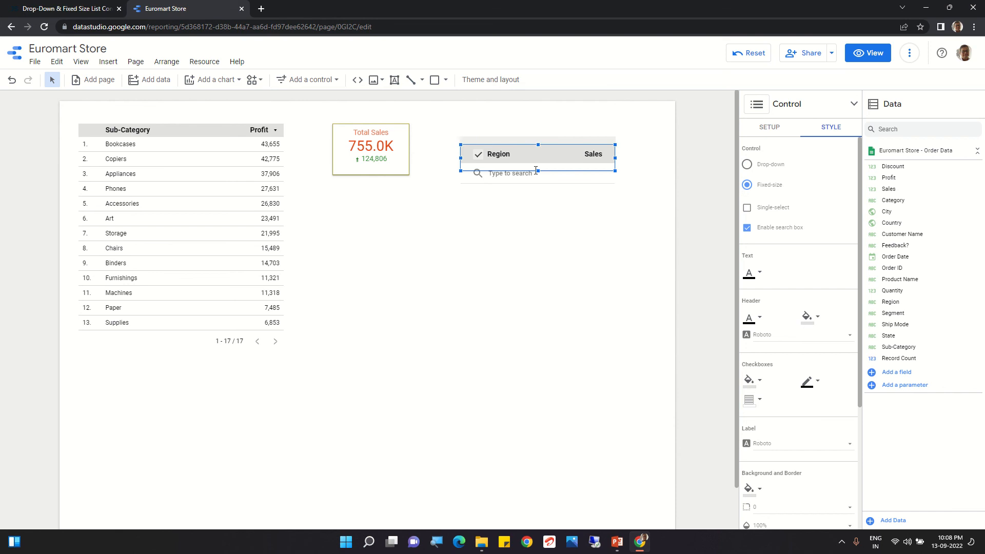
Shift the fixed-size Region list slightly and increase its height enough to show every region.
mouse_move(535, 171)
left_mouse_down()
mouse_move(538, 194)
mouse_move(533, 178)
left_mouse_up()
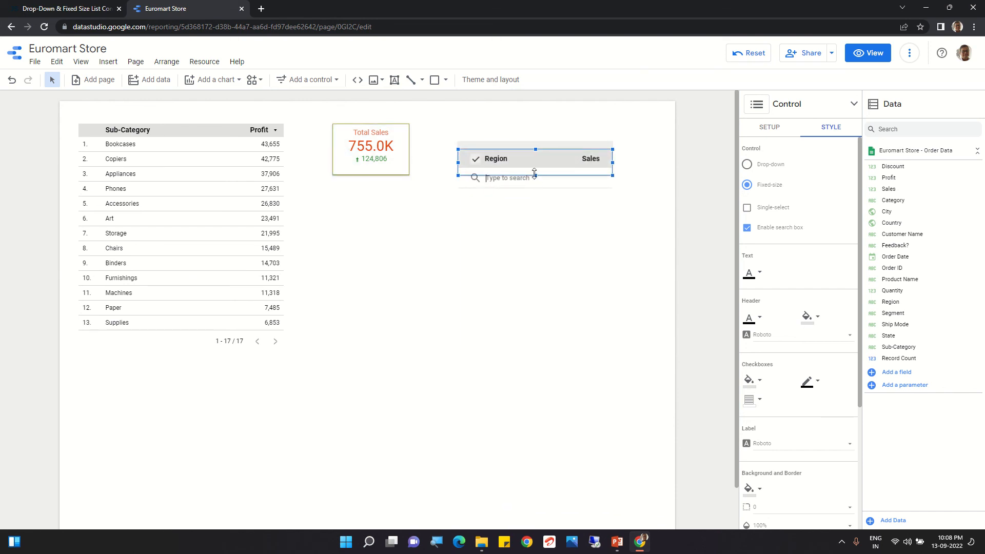
left_click_drag(534, 173, 553, 282)
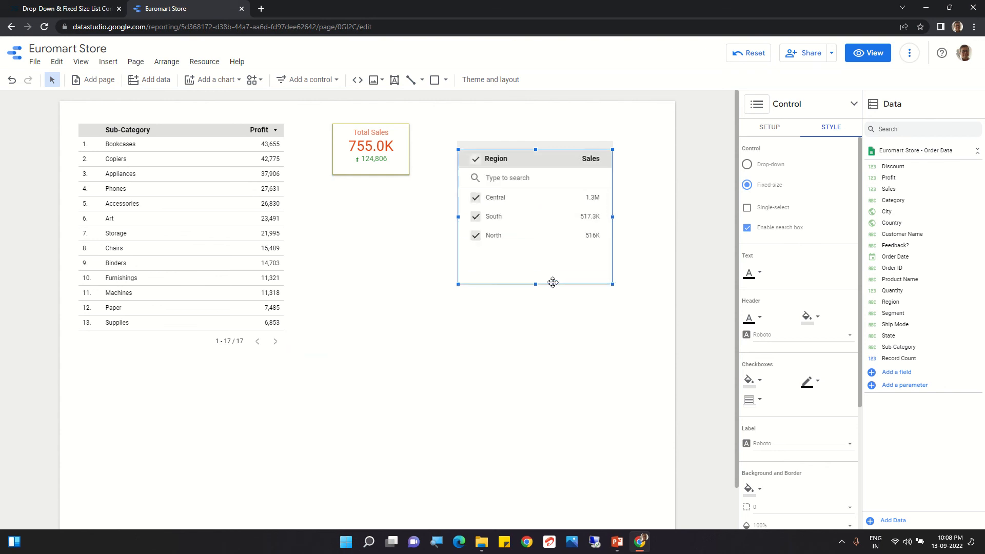
left_click(568, 326)
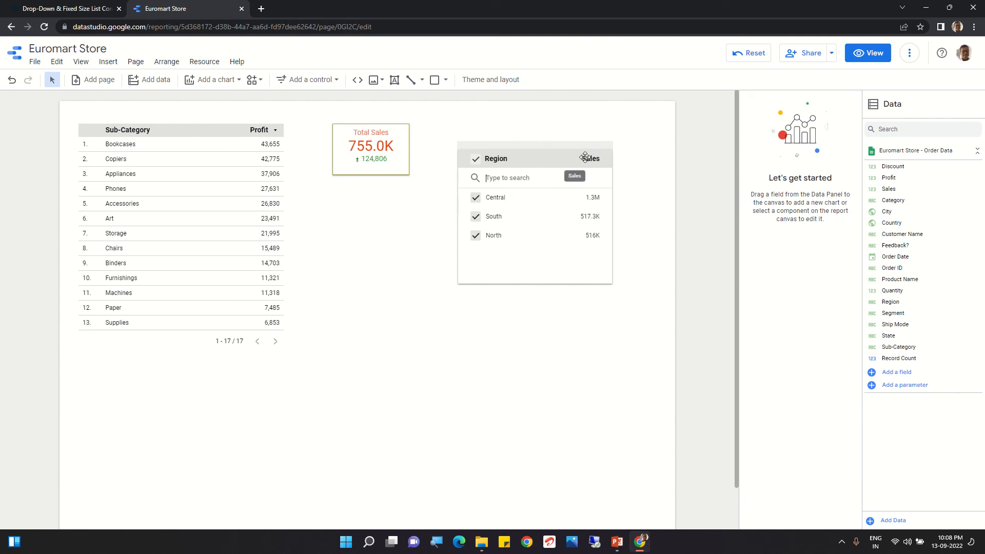
Test the fixed-size Region list by clearing all three regions in turn, and filter the report to South by excluding Central and North.
left_click(549, 187)
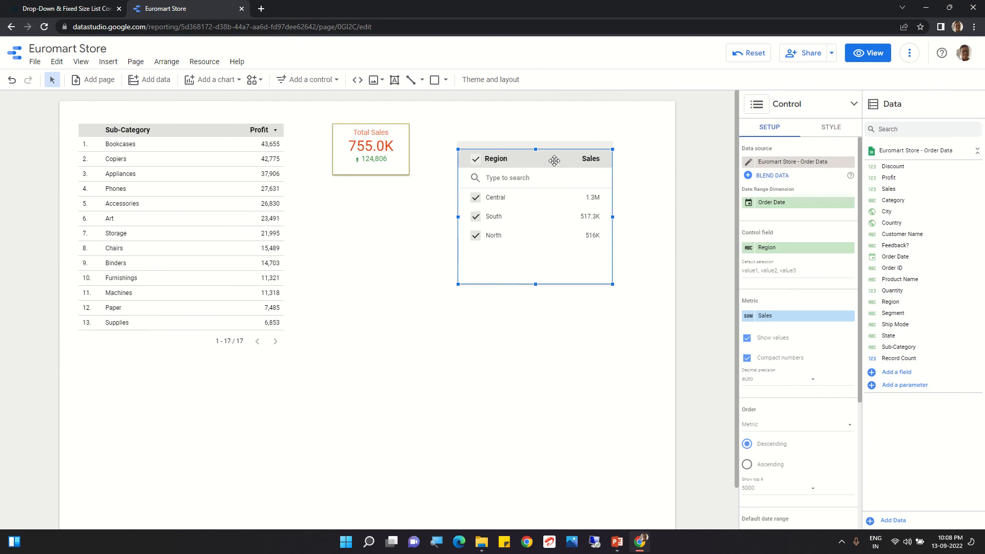
left_click(477, 202)
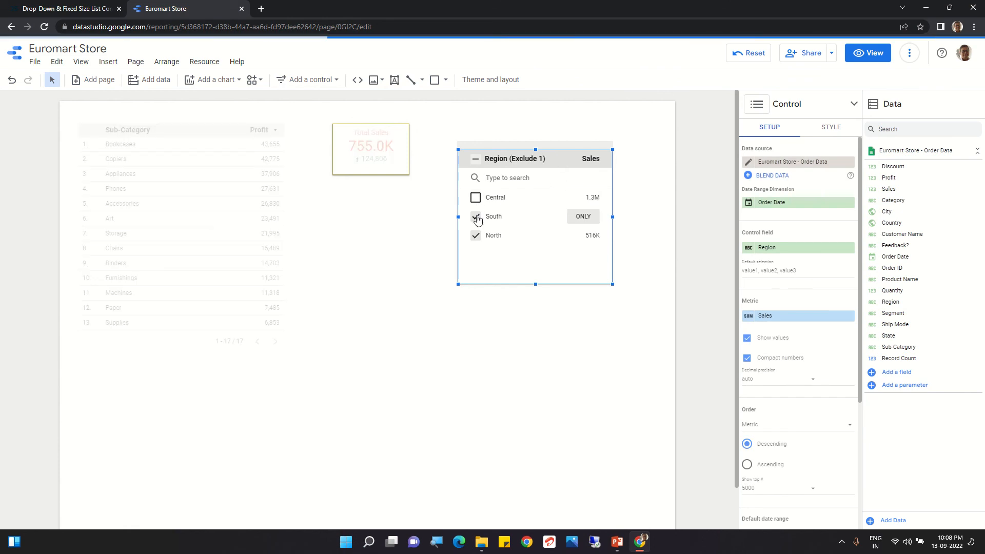
left_click(476, 216)
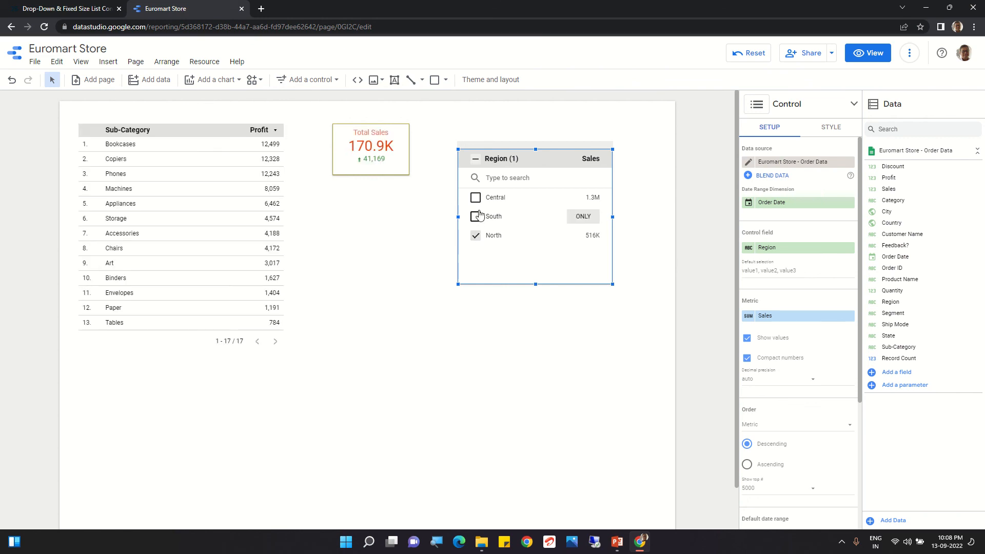
left_click(476, 236)
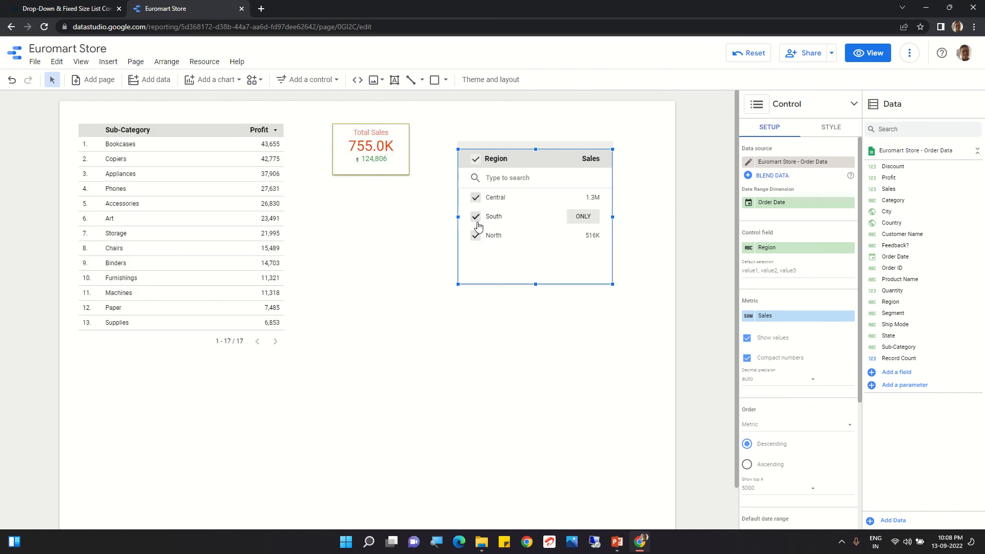
left_click(476, 198)
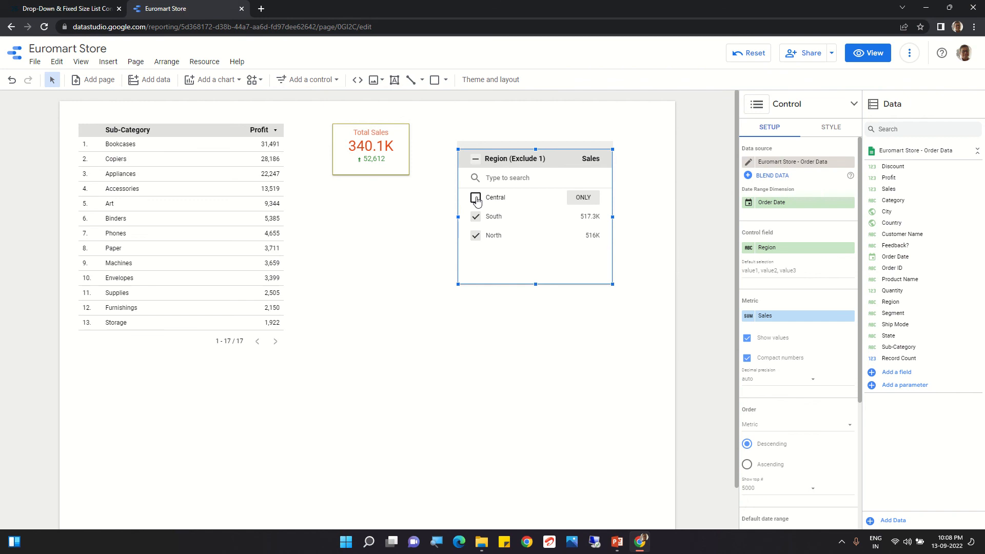
left_click(477, 235)
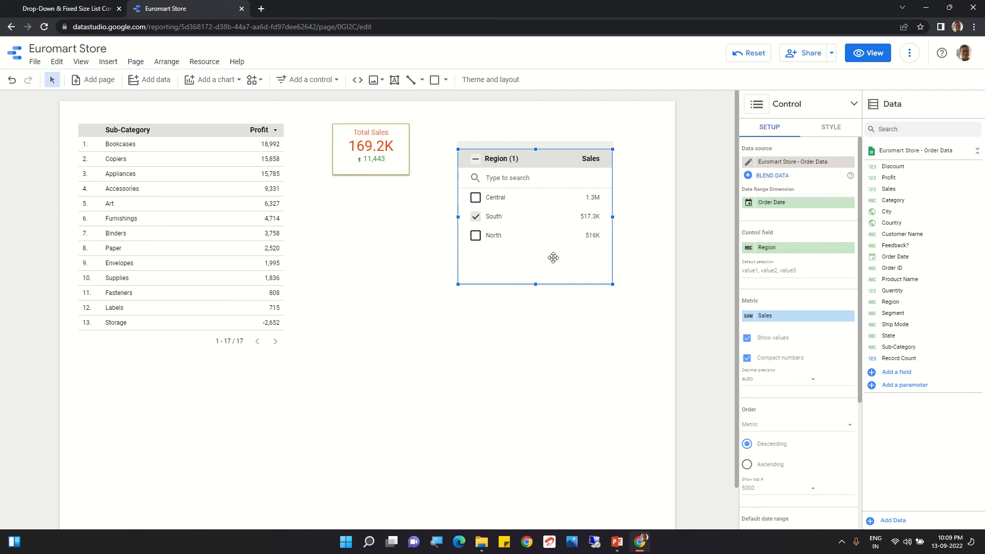
Try the fixed-size Region list without its search box in the style options, and enable the search box again.
left_click(629, 366)
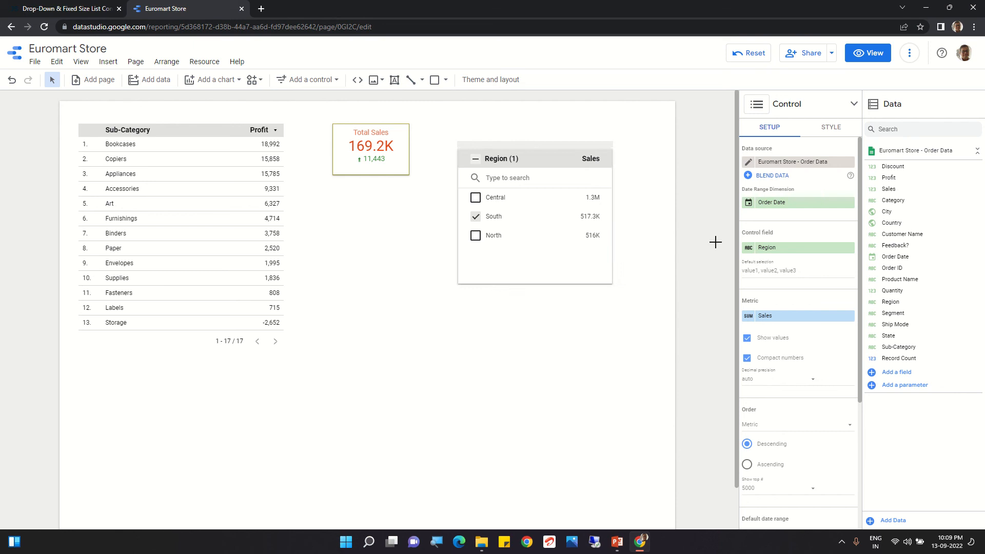
left_click(547, 184)
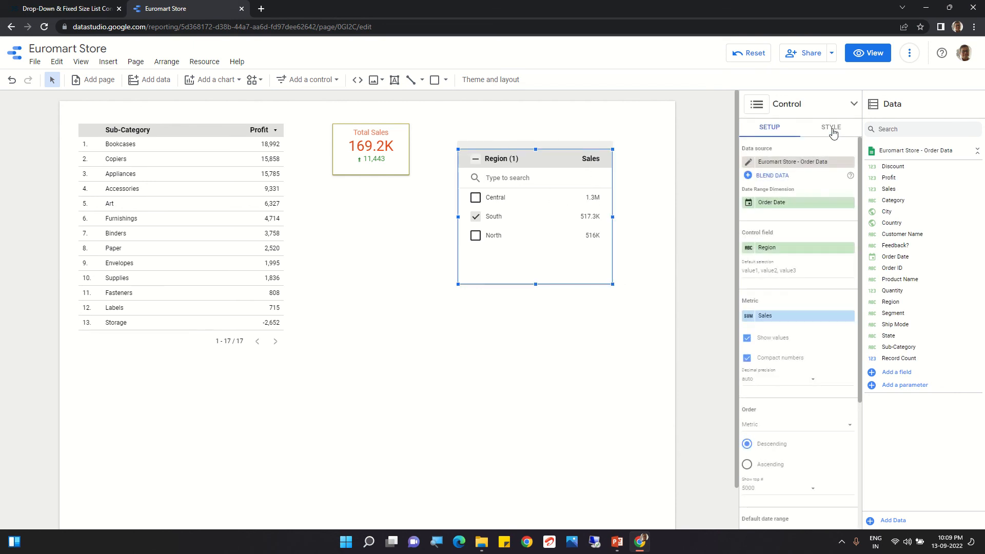
left_click(831, 131)
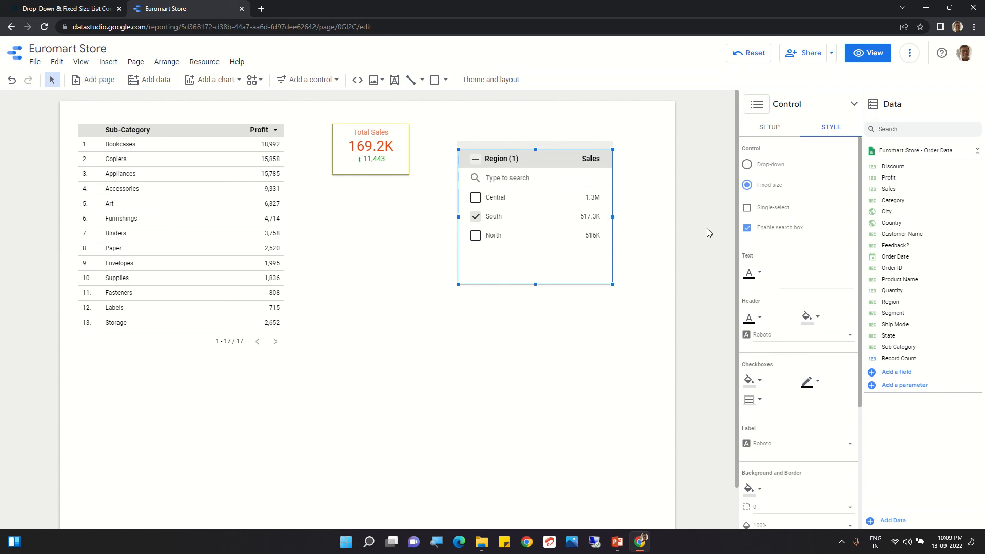
left_click(747, 229)
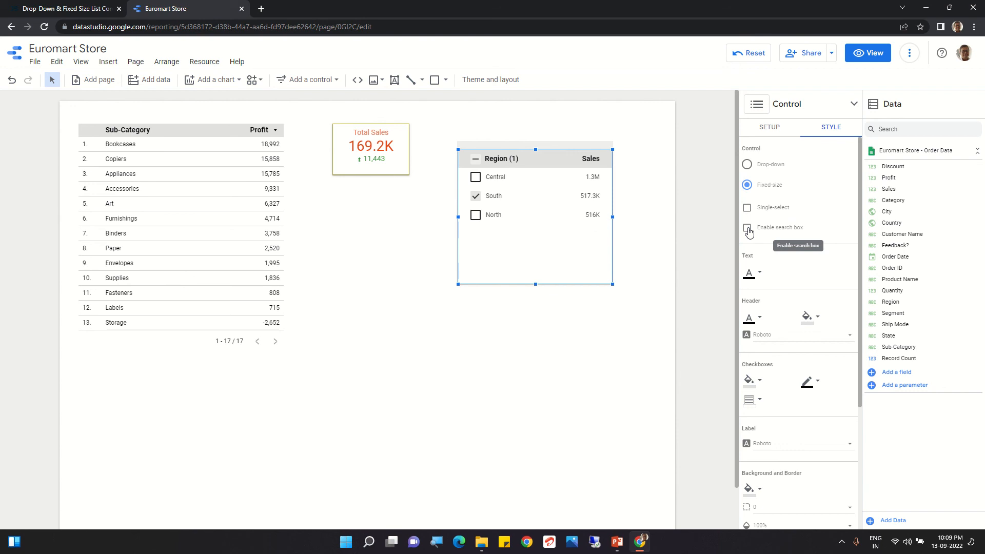
left_click(747, 228)
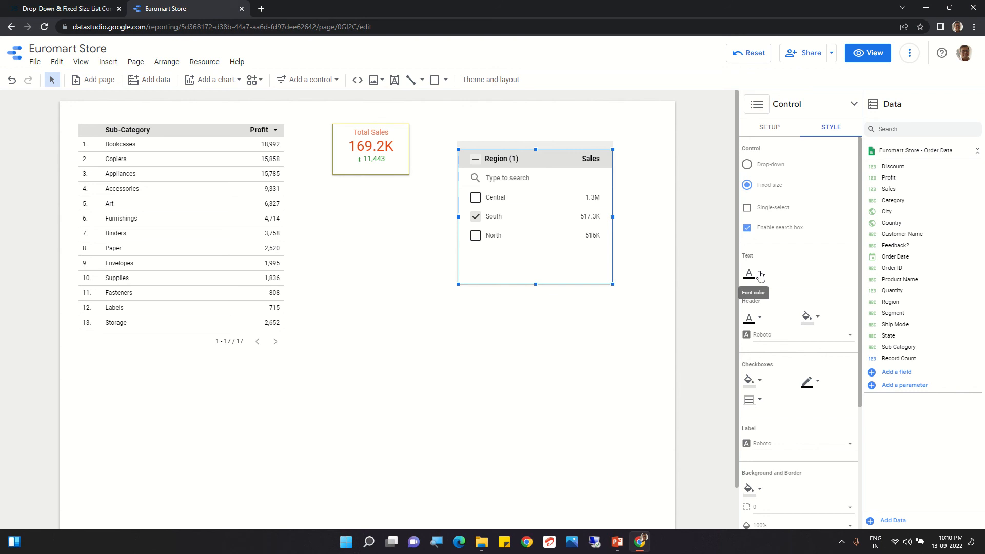
Color the Region list's header text orange-red and its item text blue.
left_click(761, 318)
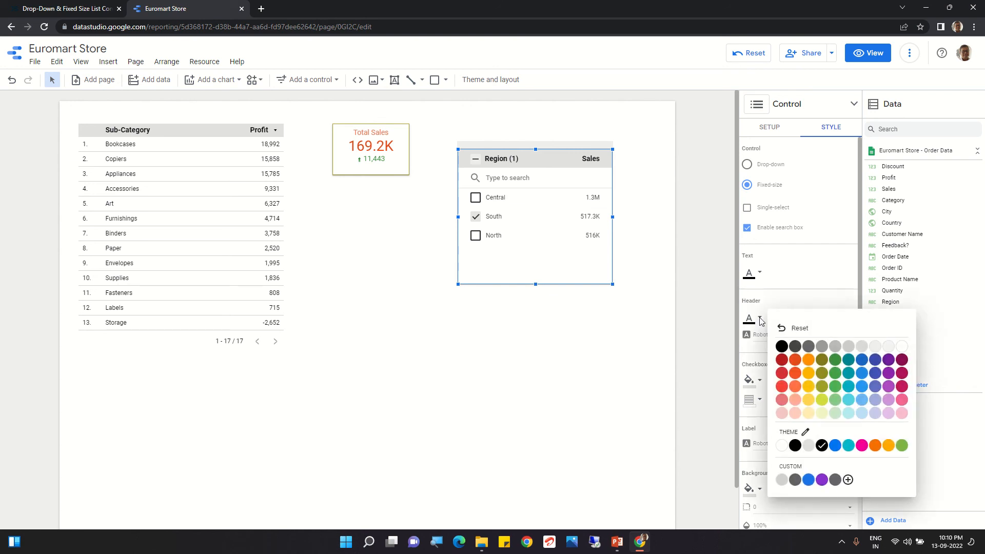
left_click(796, 360)
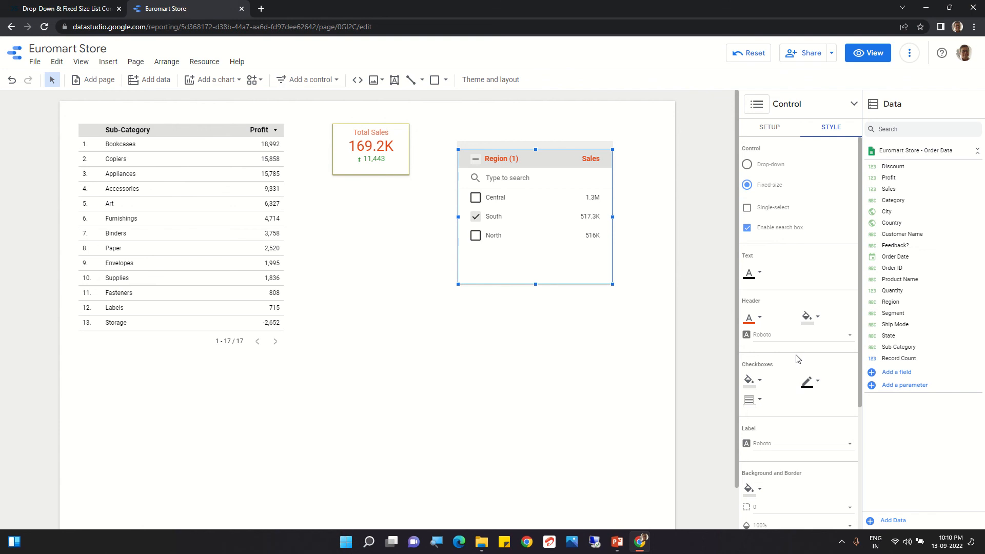
left_click(760, 279)
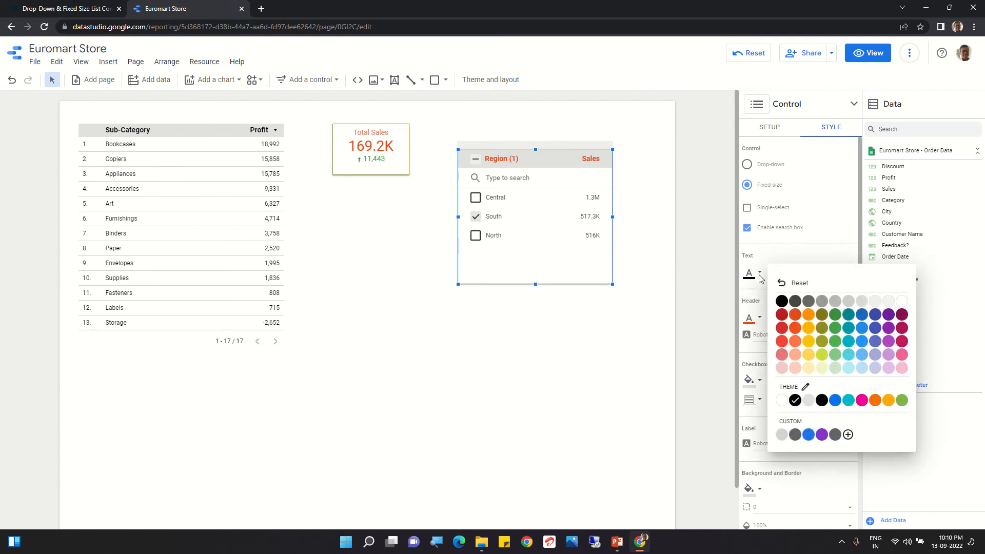
left_click(864, 316)
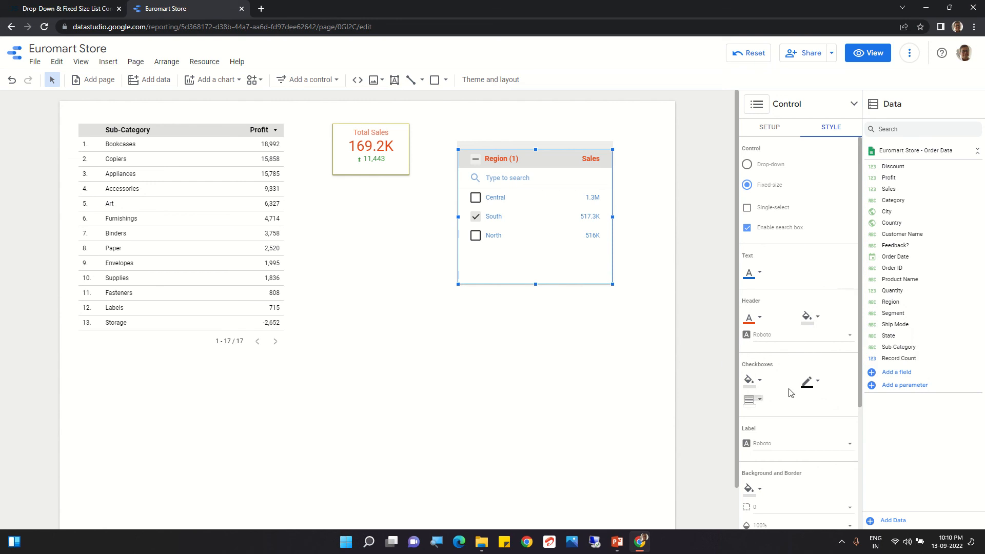
Try a medium gray header background on the Region list and replace it with a lighter gray.
left_click(818, 320)
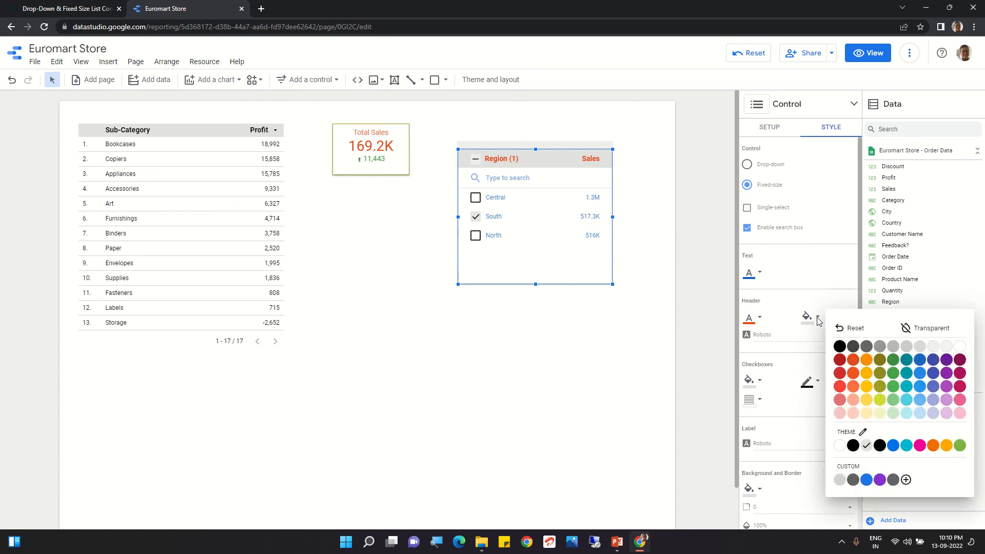
left_click(879, 348)
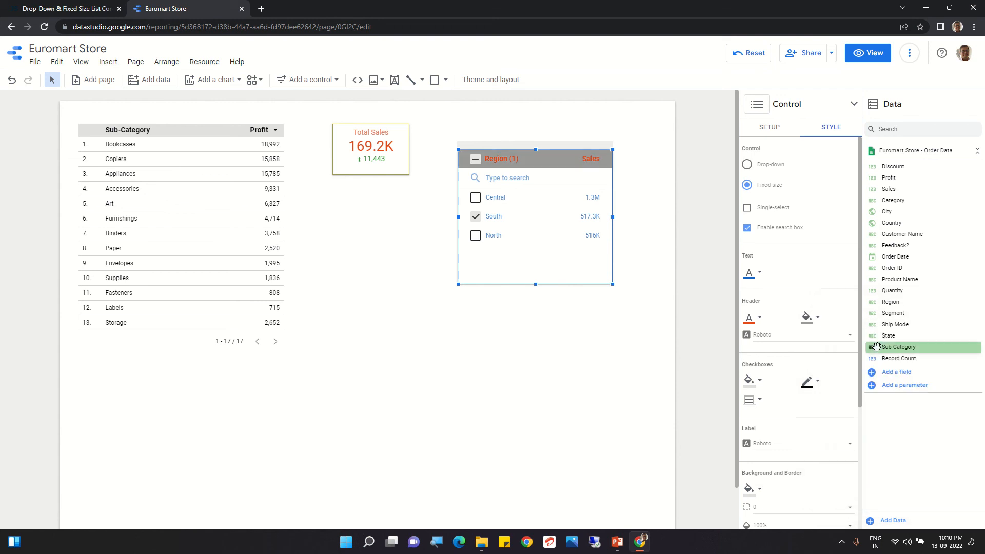
left_click(818, 320)
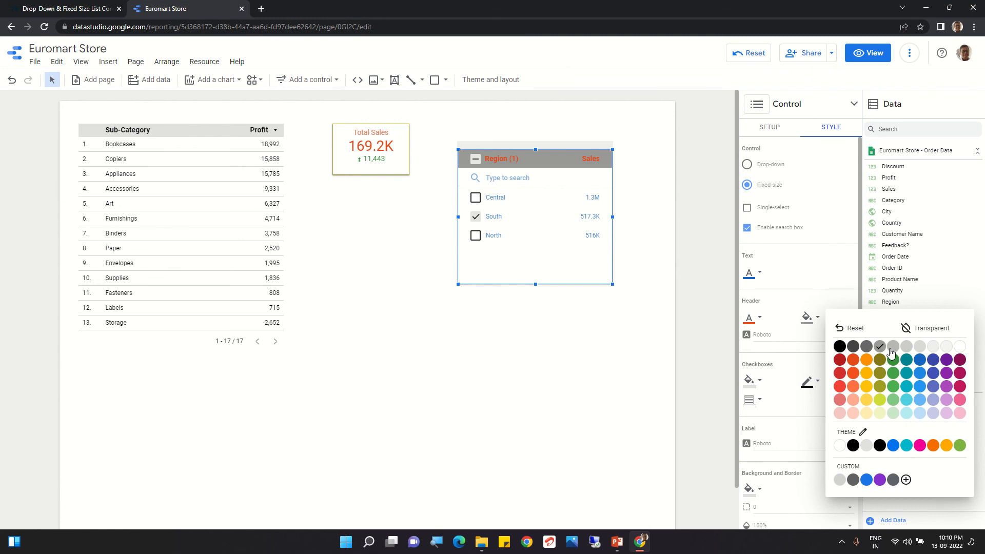
left_click(907, 348)
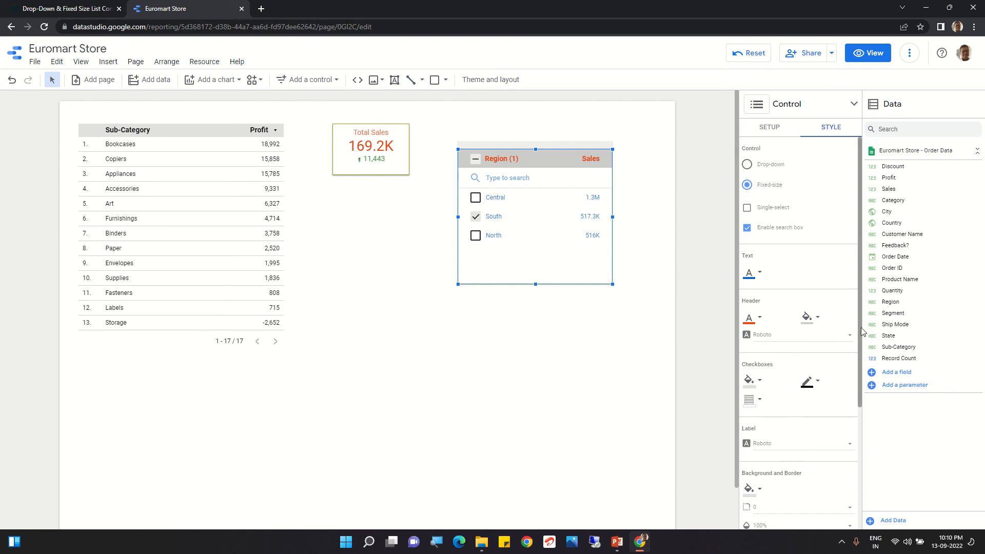
Try an olive background fill on the Region list and replace it with pale blue.
left_click_drag(862, 330, 883, 449)
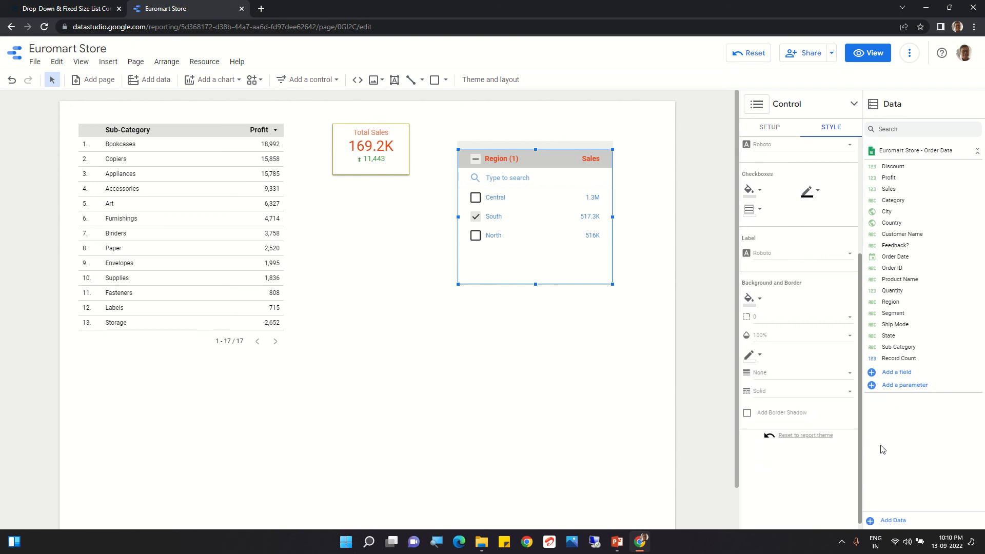
left_click(761, 301)
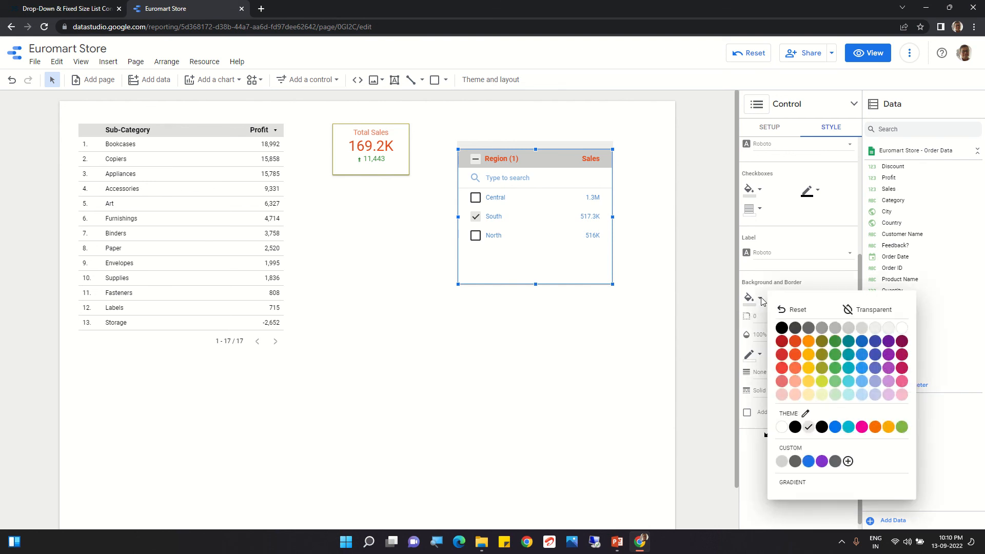
left_click(822, 368)
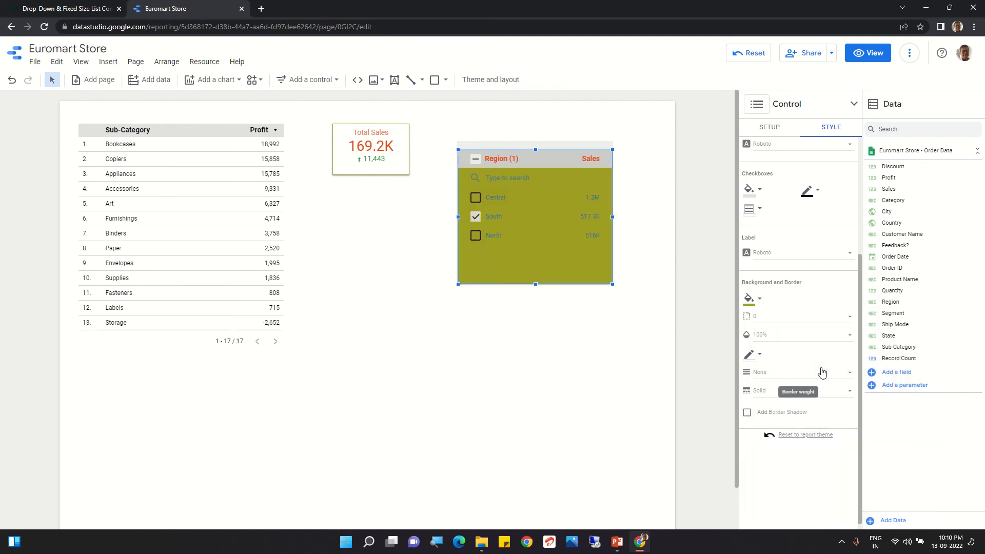
left_click(757, 301)
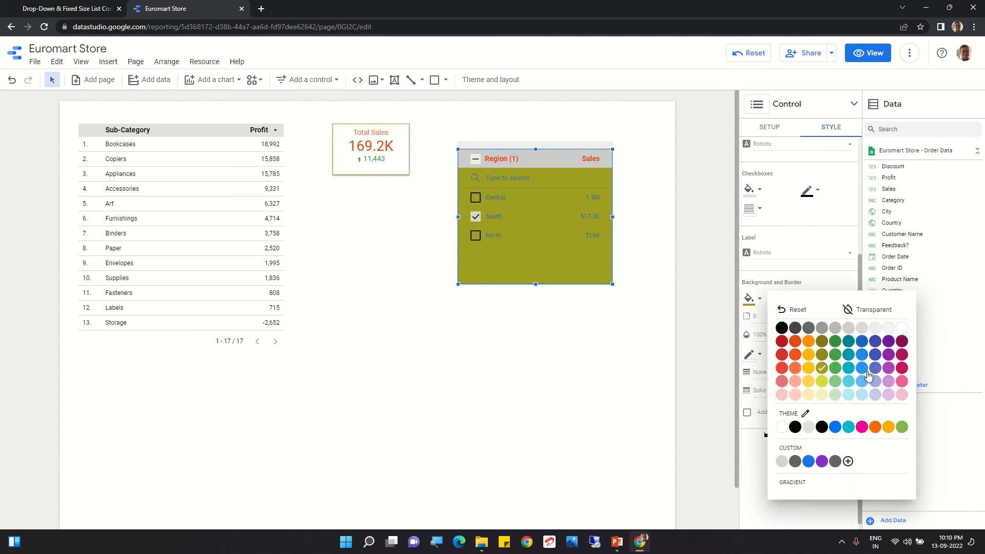
left_click(863, 395)
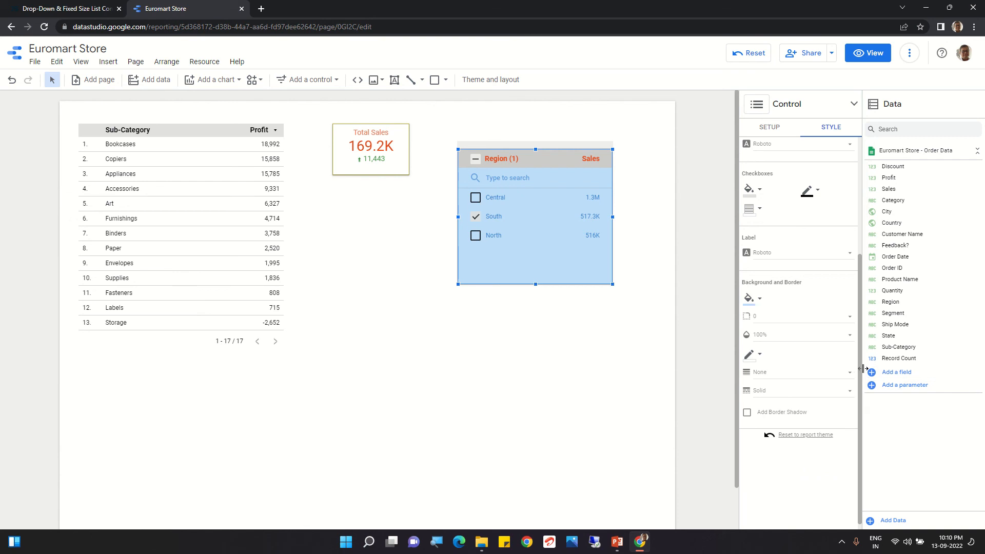
Look over the Region list's remaining background and border options and switch to the PowerPoint presentation on building interactive dashboards.
left_click_drag(861, 364, 862, 467)
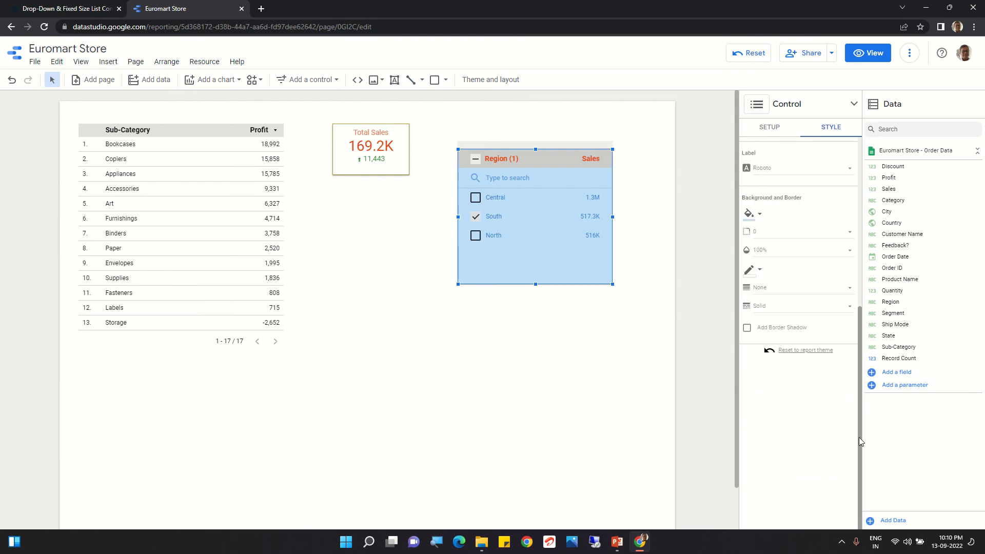
mouse_move(548, 221)
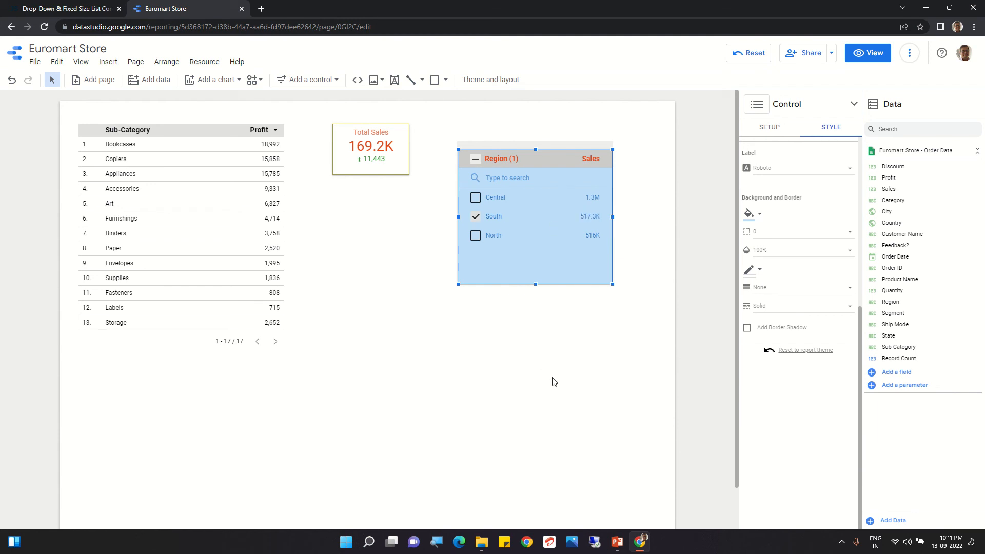
left_click(619, 549)
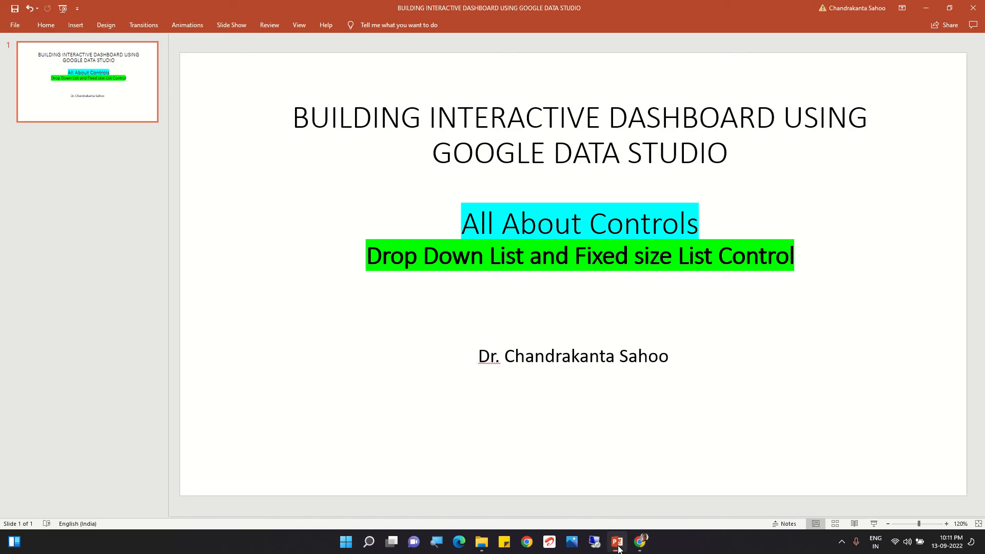